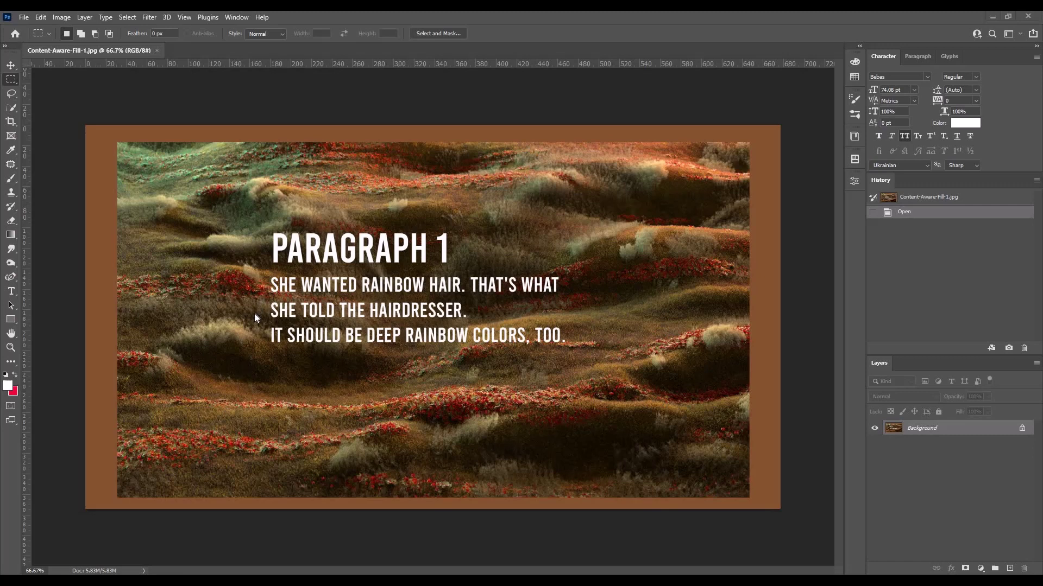
scroll(254, 314, up, 2)
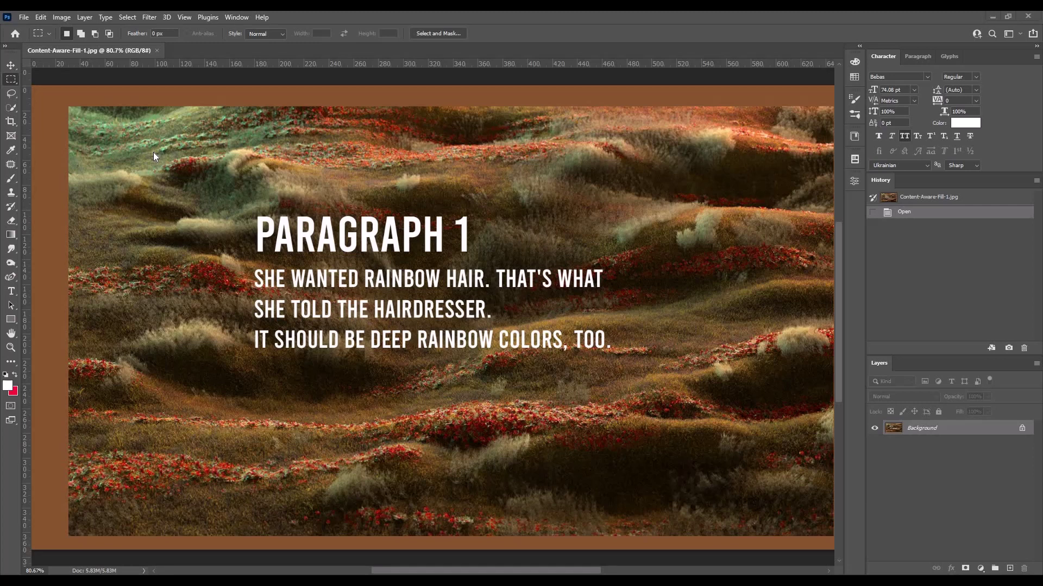
Select the white 'PARAGRAPH 1' text block with Select > Subject
click(131, 16)
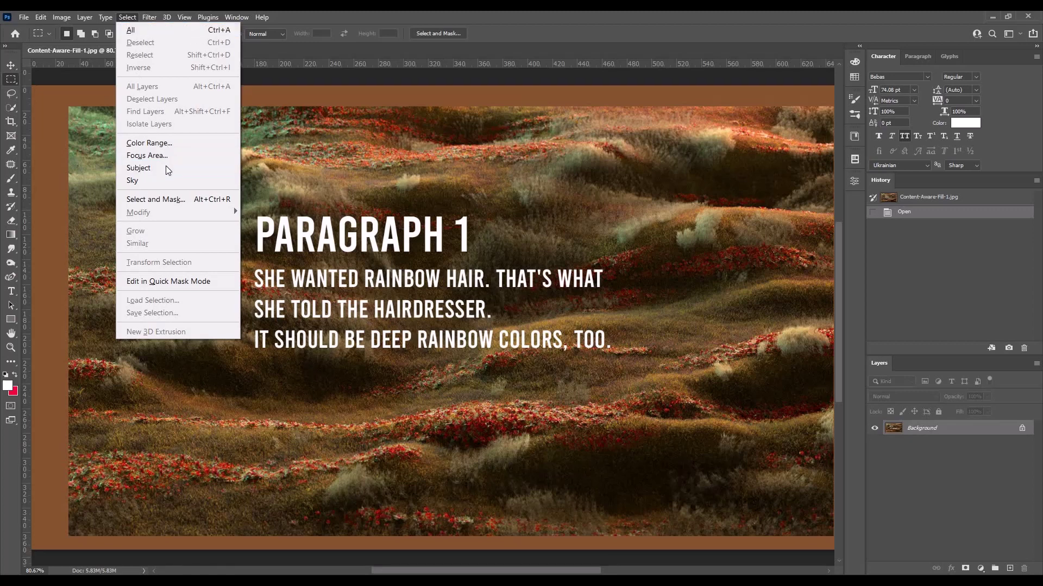
click(252, 198)
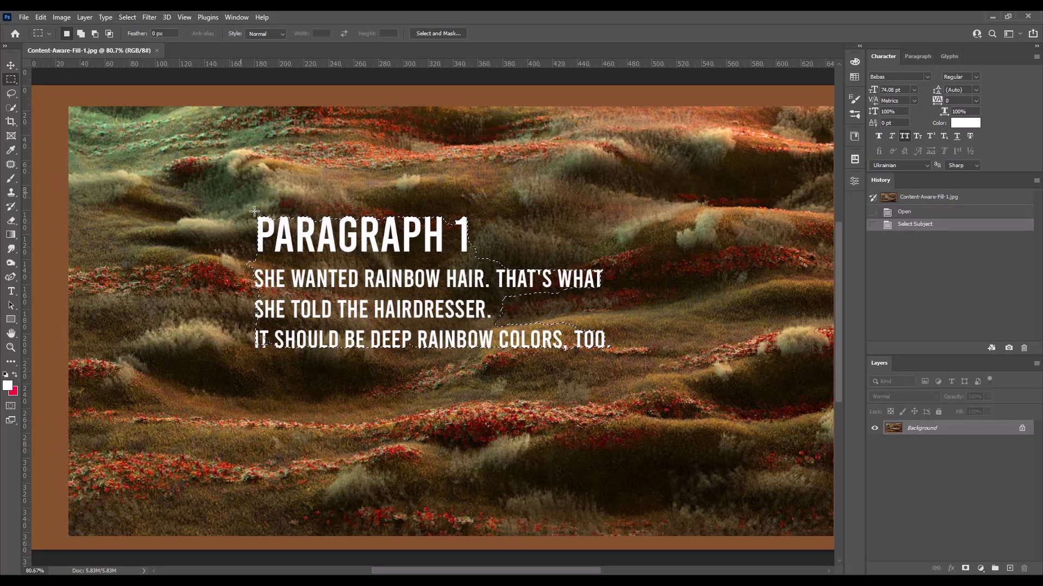
alt+scroll(295, 291, up, 2)
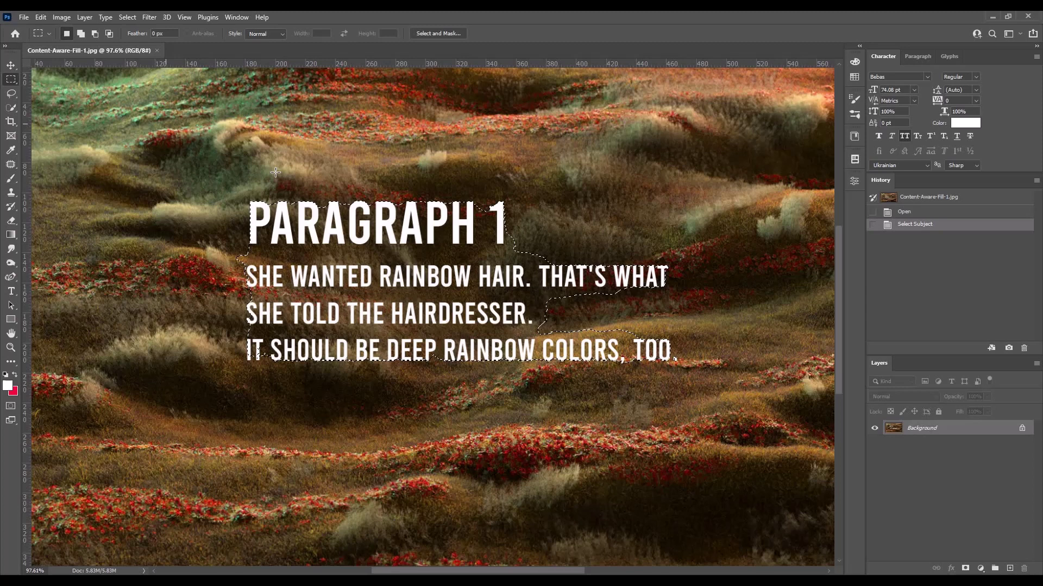
alt+scroll(396, 252, down, 2)
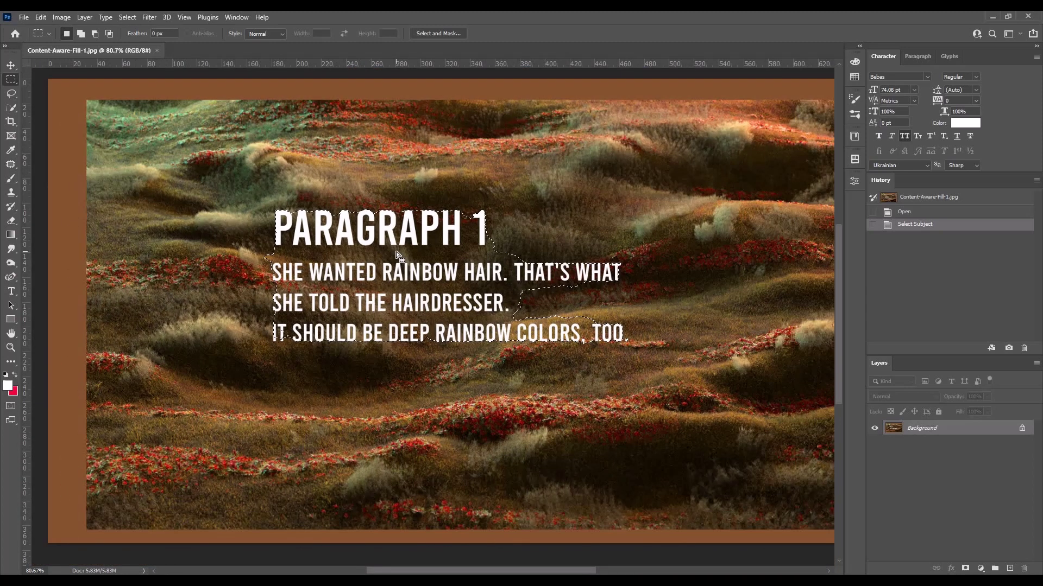
scroll(178, 95, down, 1)
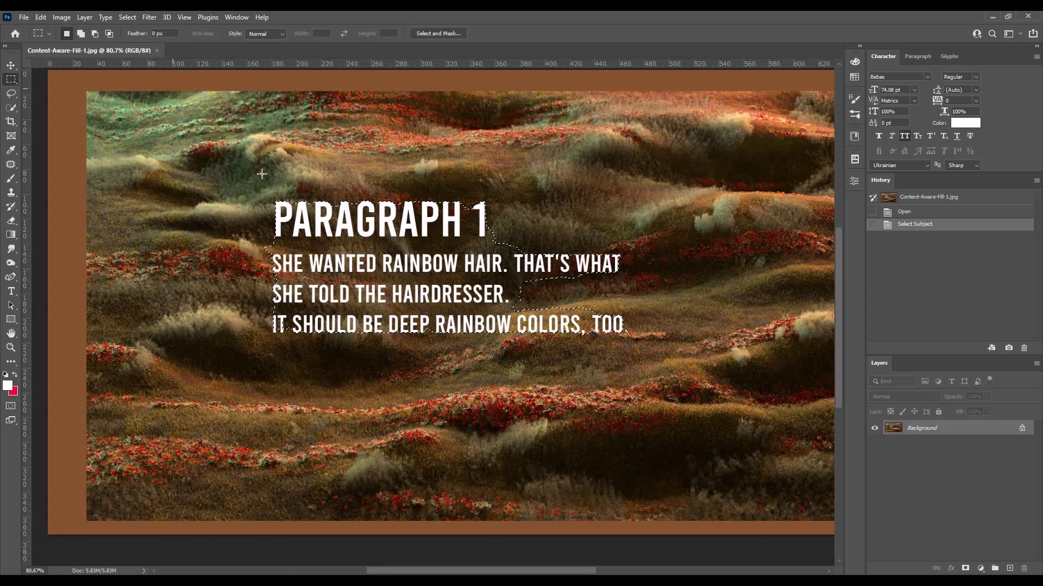
scroll(261, 172, up, 1)
scroll(263, 175, up, 1)
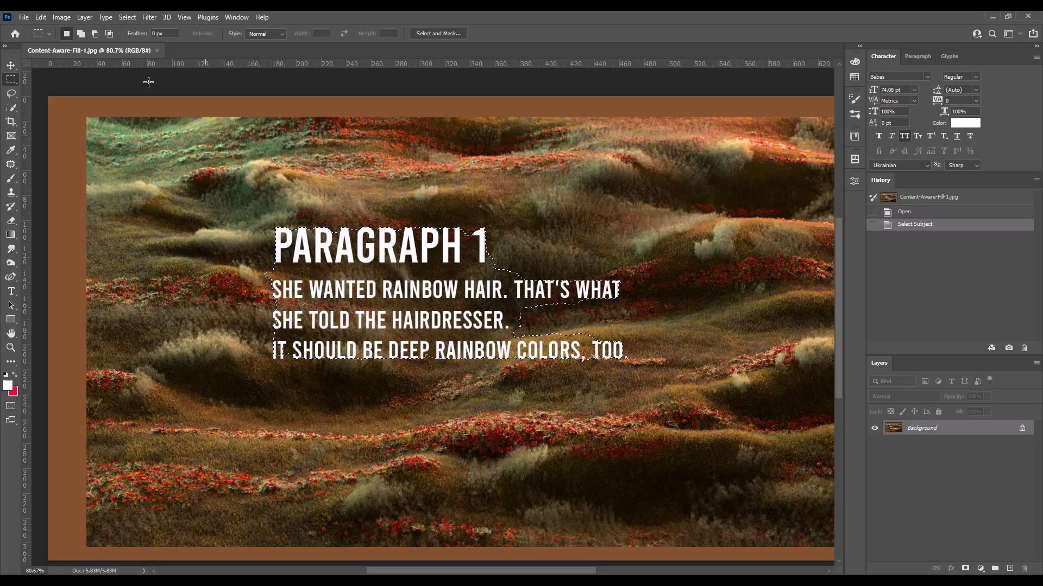
click(41, 17)
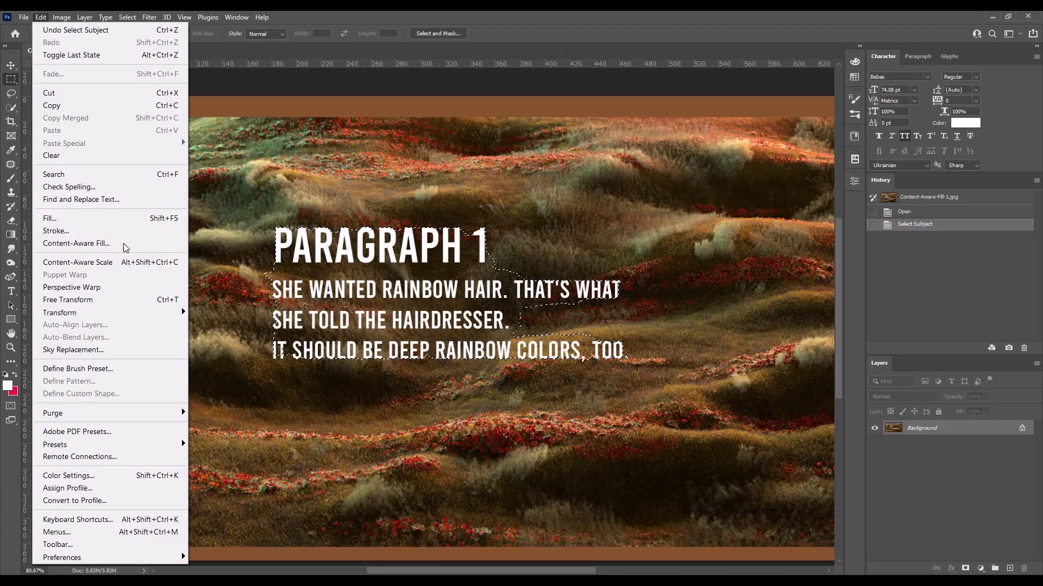
right_click(386, 261)
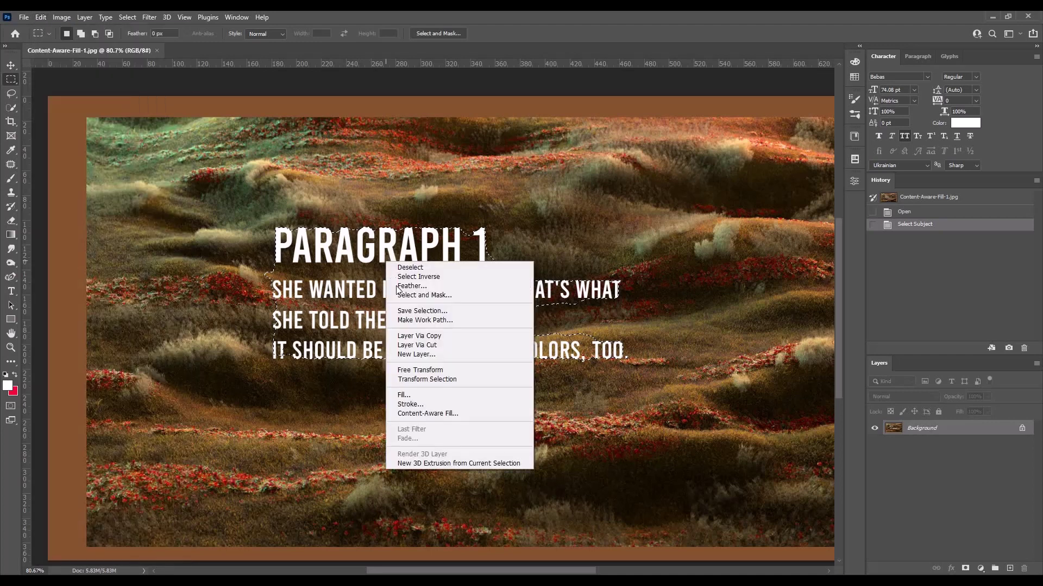
click(463, 414)
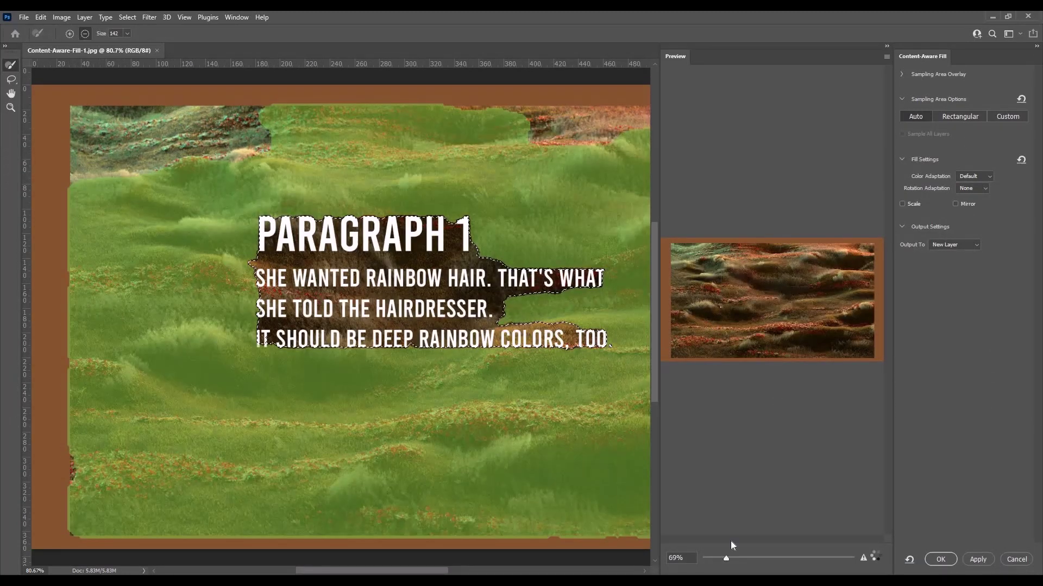
drag(725, 557, 713, 558)
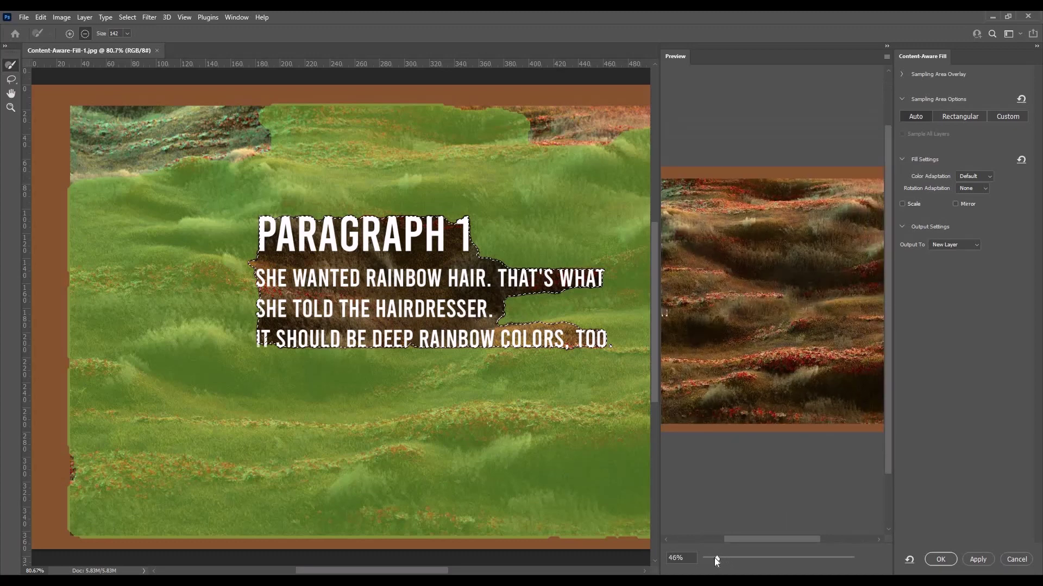
drag(733, 368, 749, 386)
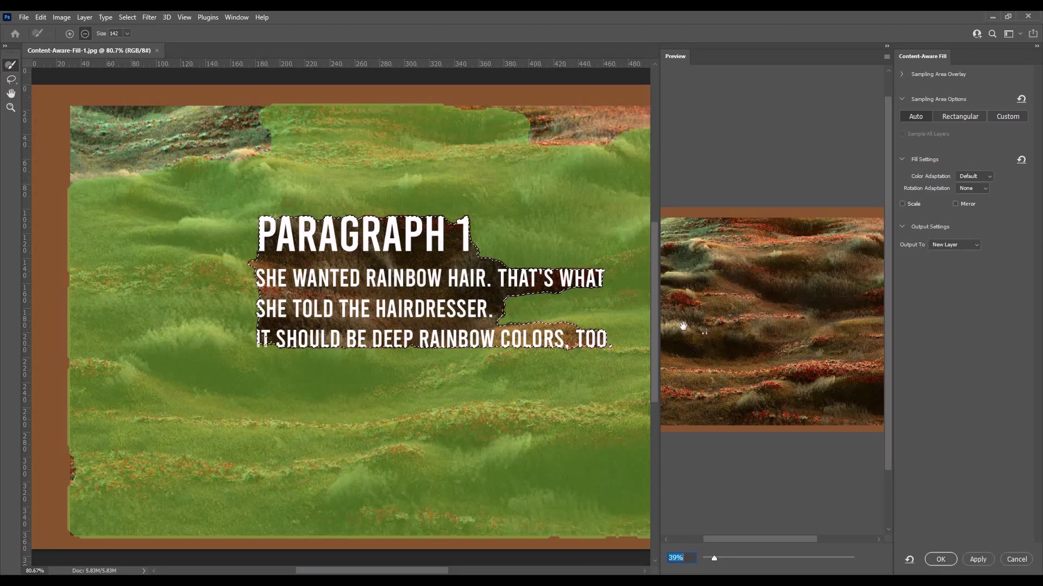
click(1016, 560)
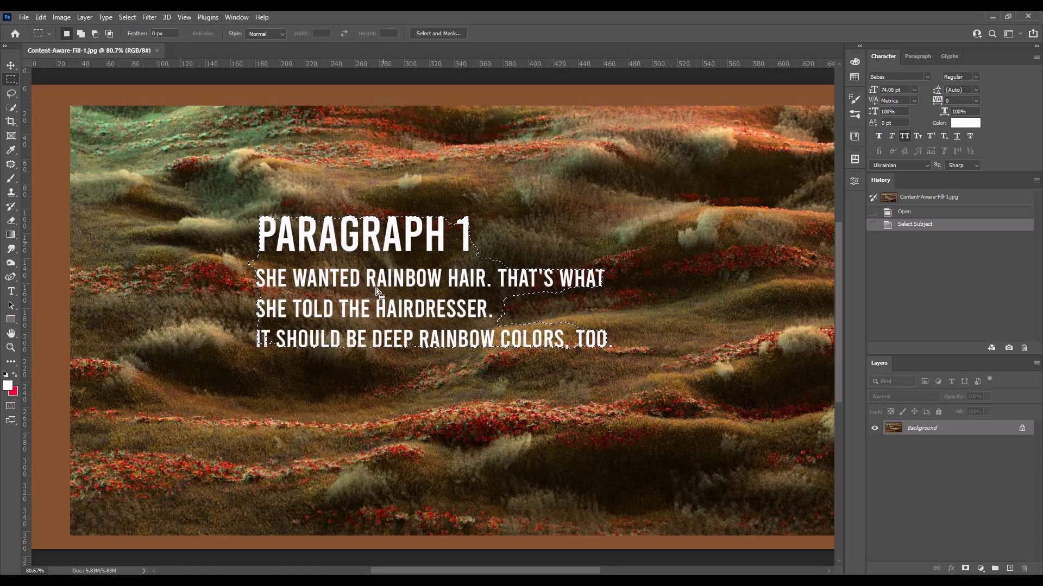
Expand the text selection by 5 pixels using Select > Modify > Expand
click(124, 16)
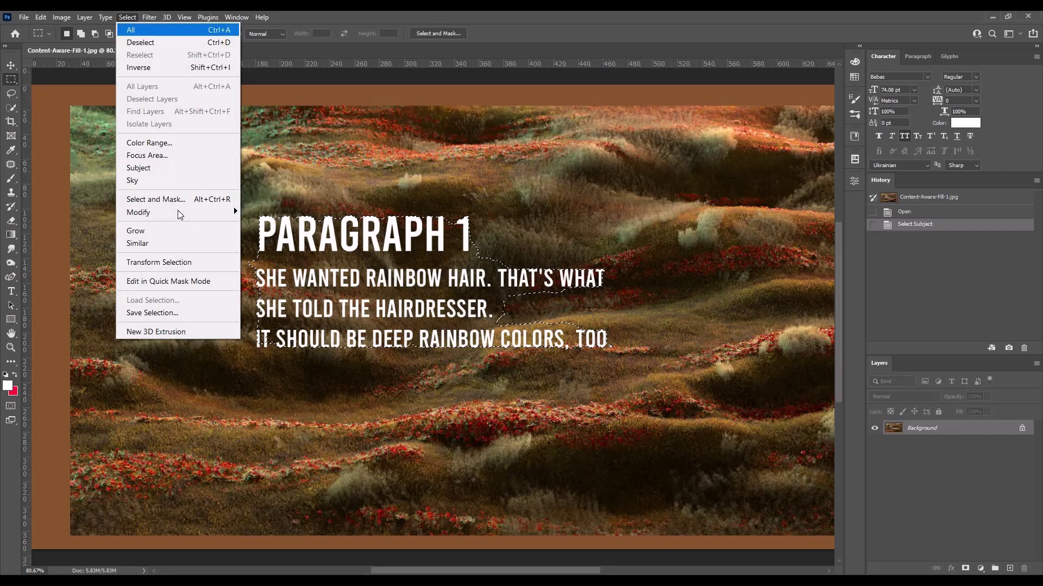
mouse_move(177, 212)
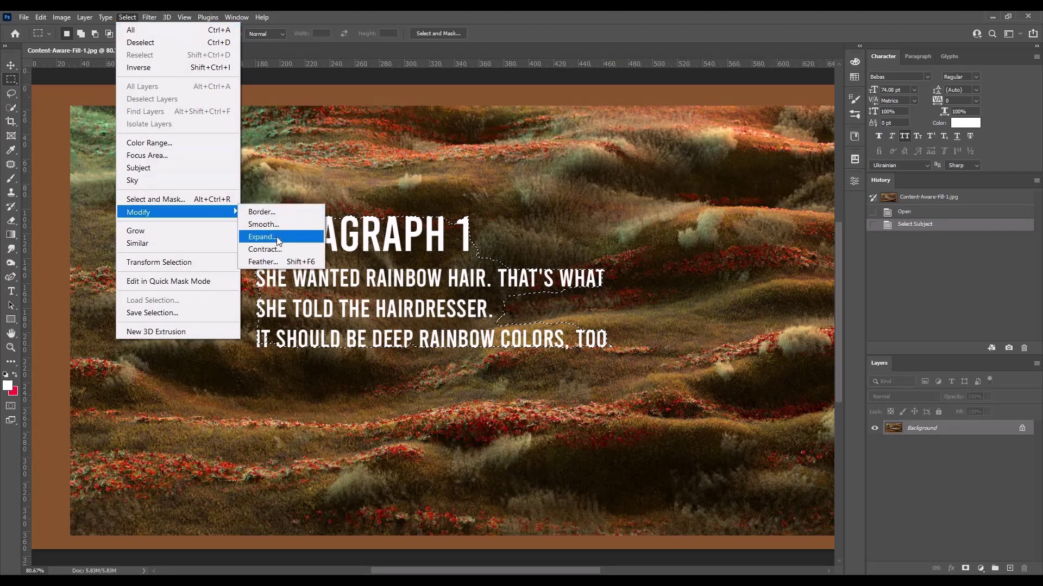
click(275, 238)
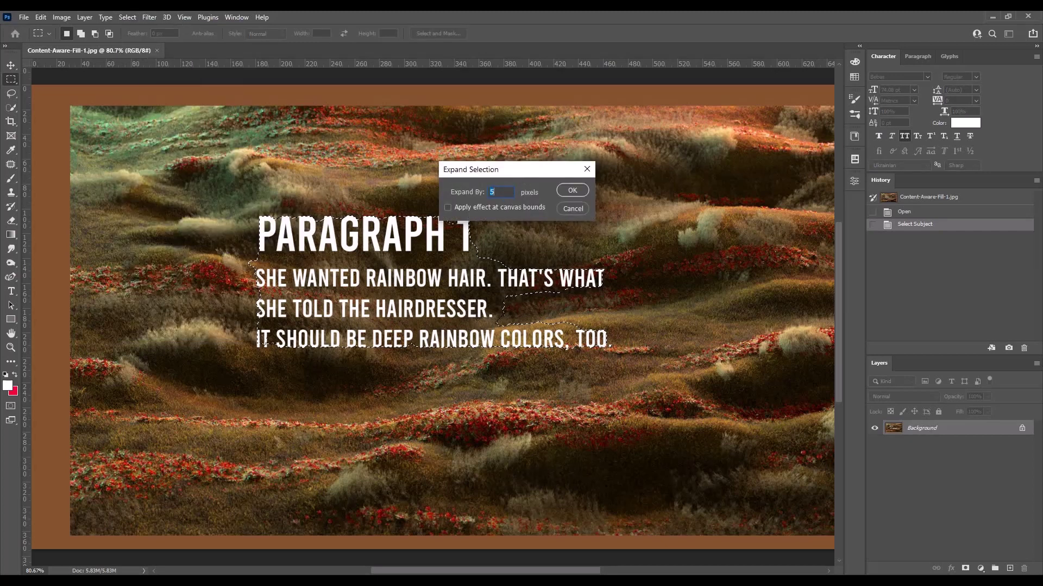
text(5)
click(572, 190)
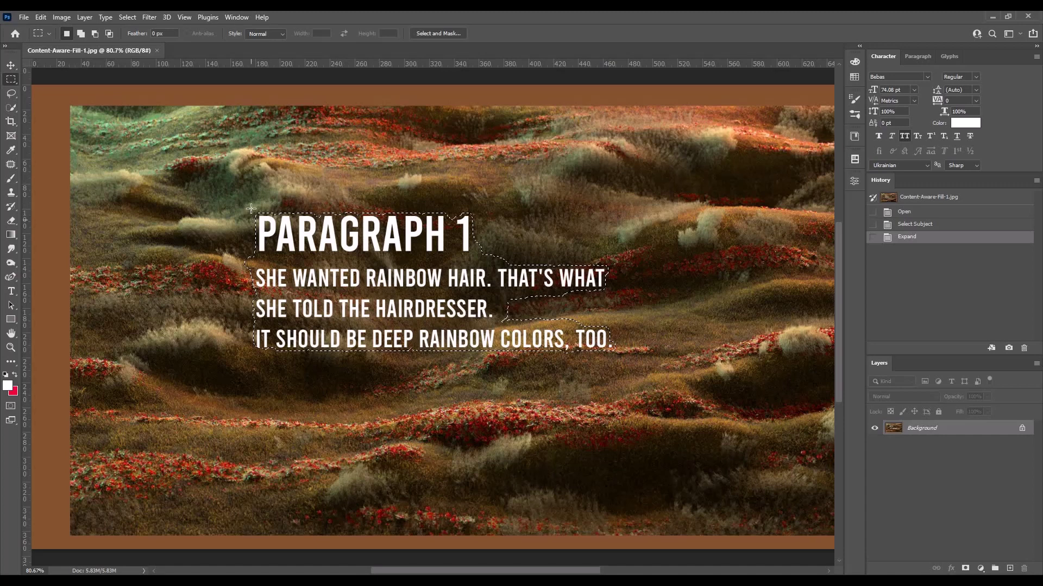
scroll(298, 306, up, 1)
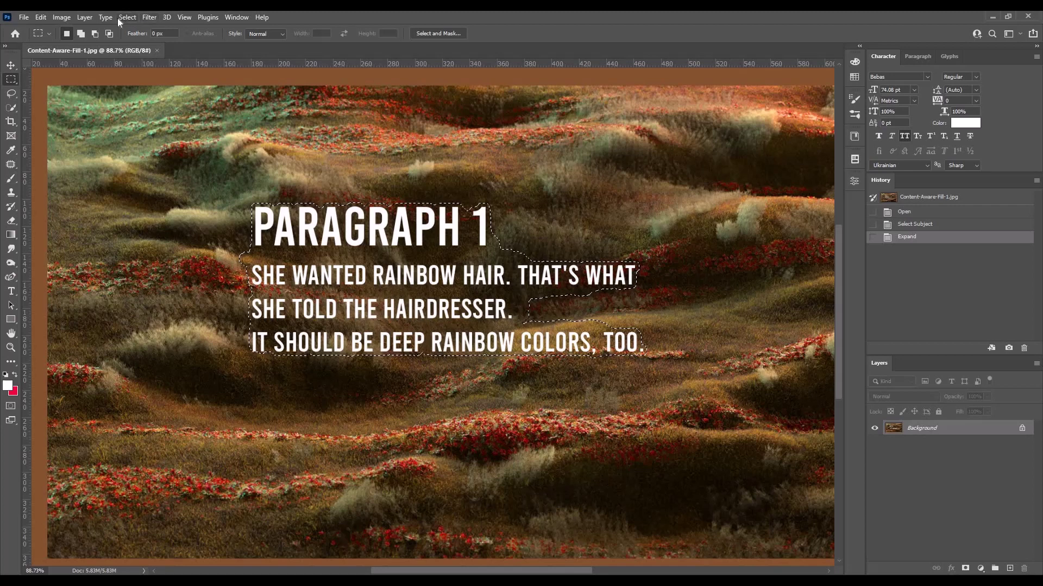
Content-Aware Fill the expanded selection onto a new layer after checking the preview
right_click(357, 260)
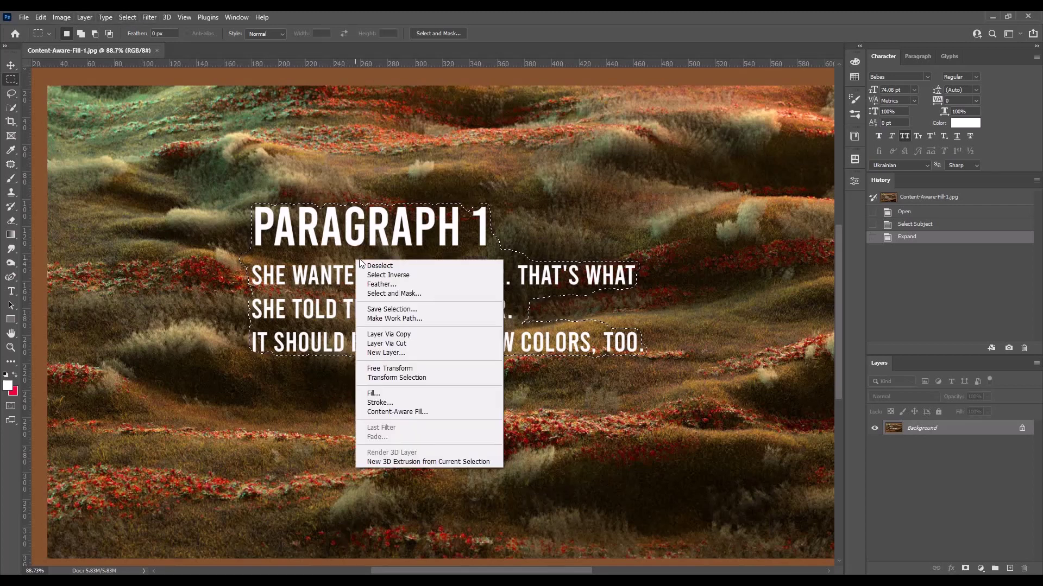
click(450, 409)
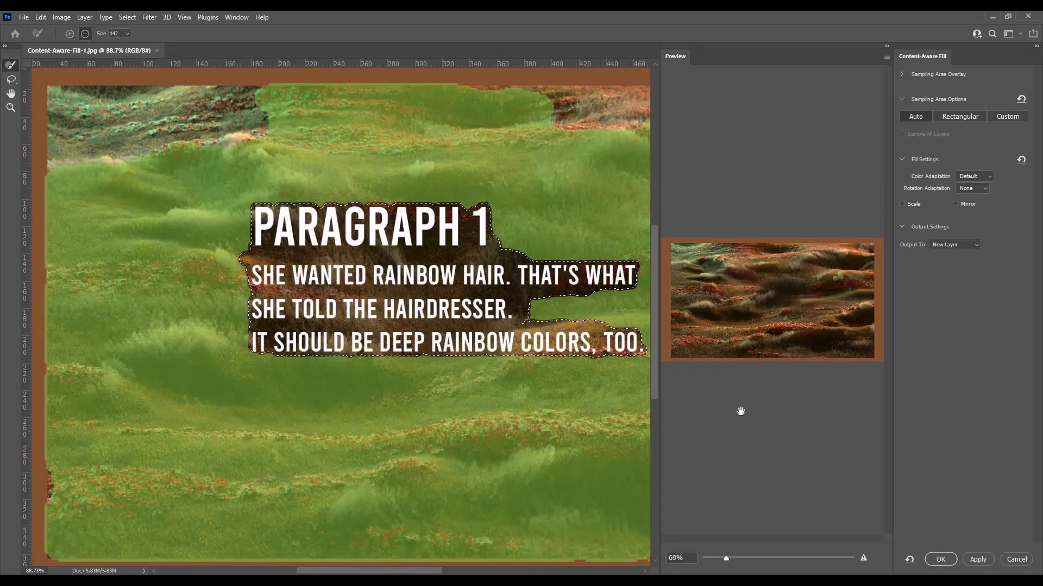
scroll(735, 331, down, 3)
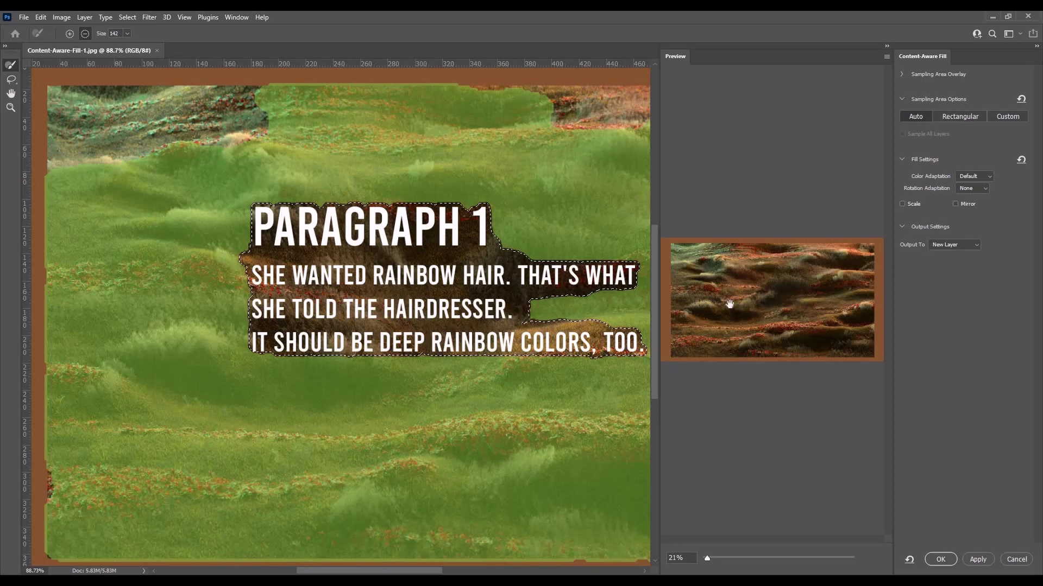
click(710, 556)
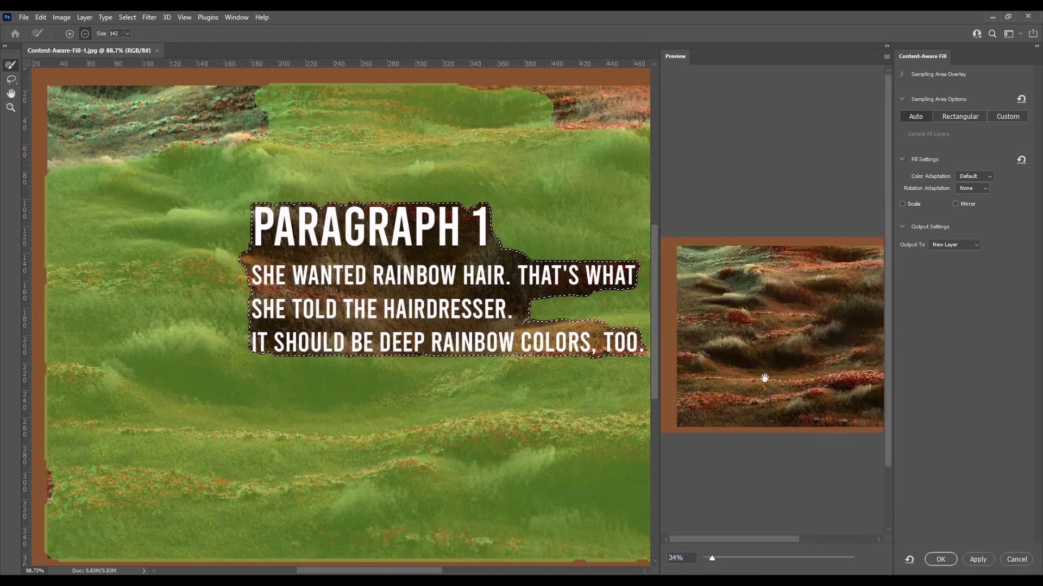
mouse_move(745, 359)
mouse_down()
mouse_move(726, 347)
mouse_move(731, 369)
mouse_move(758, 366)
mouse_move(759, 321)
mouse_move(734, 328)
mouse_up()
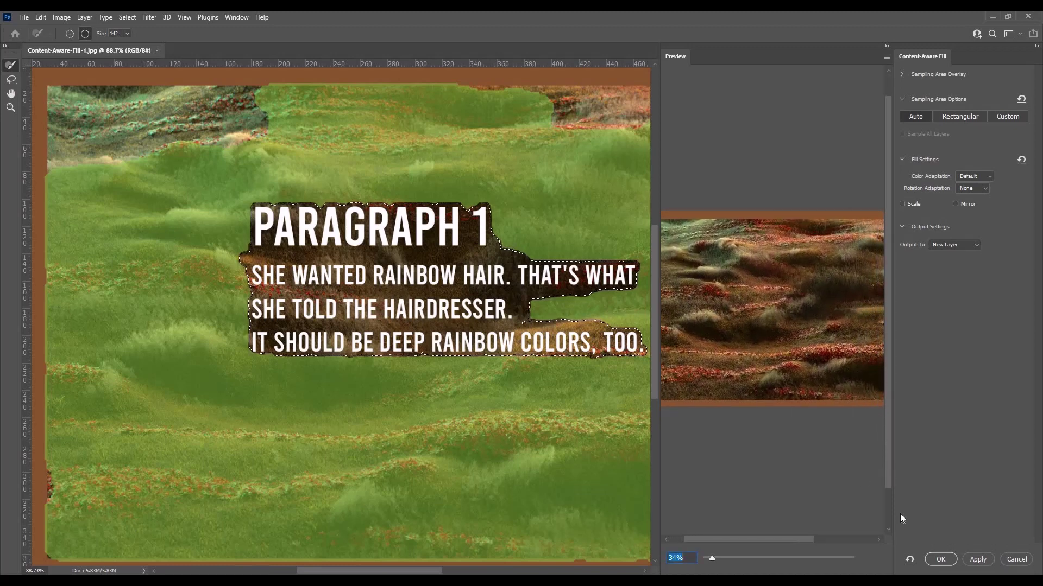
click(940, 560)
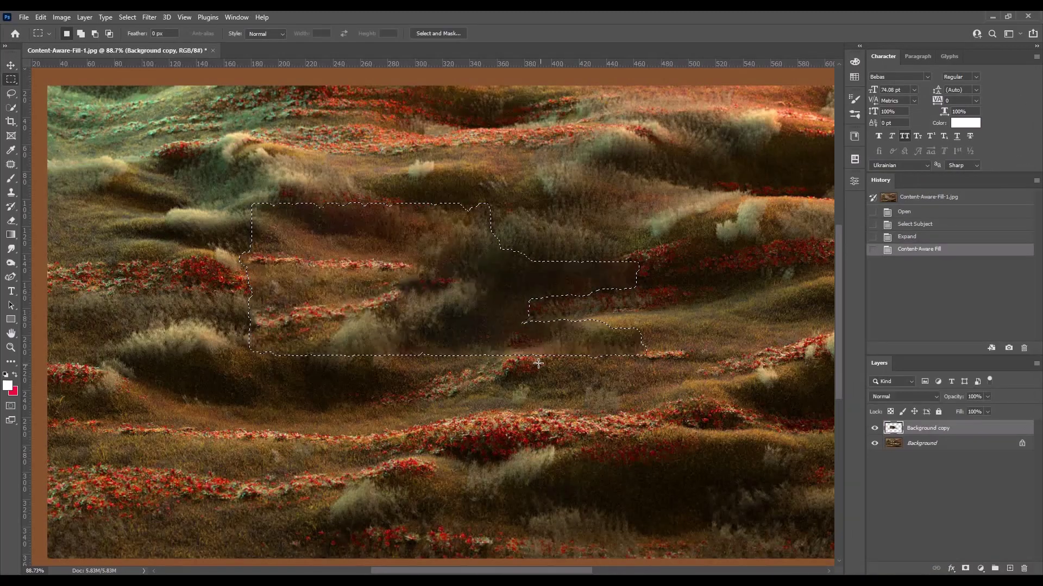
Deselect with Ctrl+D and zoom out to view the whole text-free image
key(ctrl+d)
scroll(448, 303, down, 3)
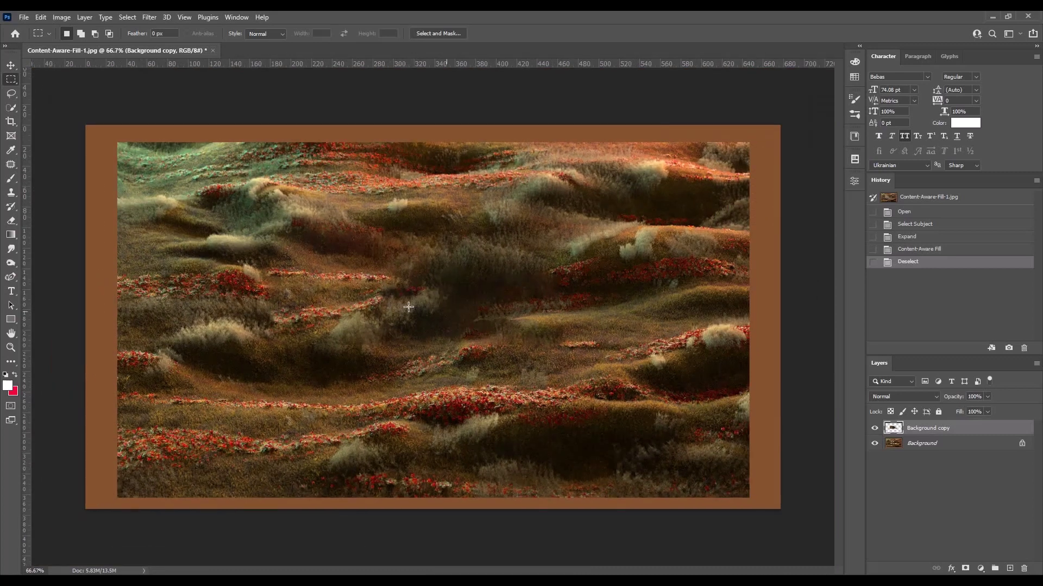
scroll(341, 231, up, 1)
scroll(297, 222, up, 1)
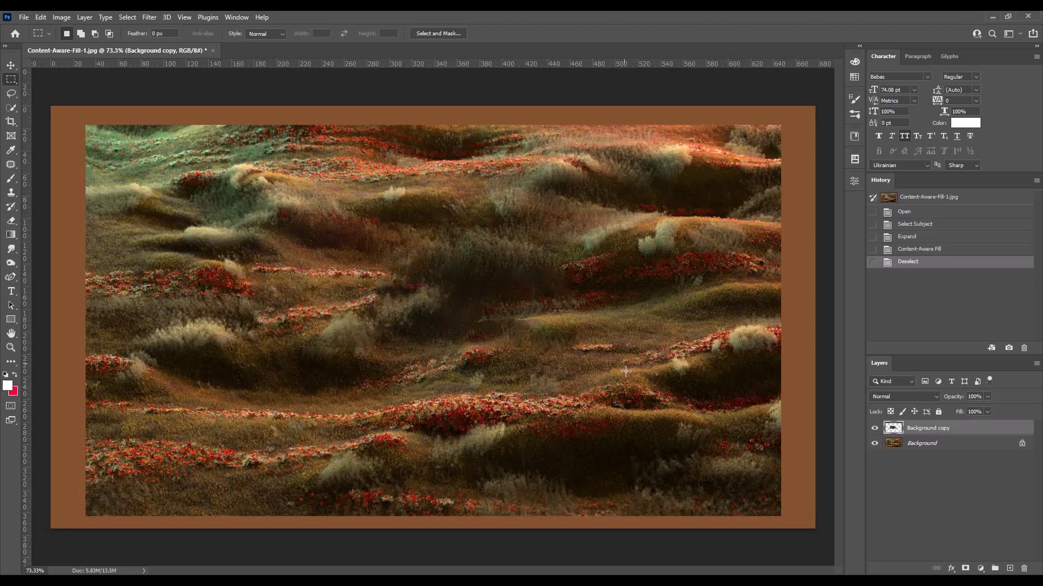
scroll(438, 344, up, 1)
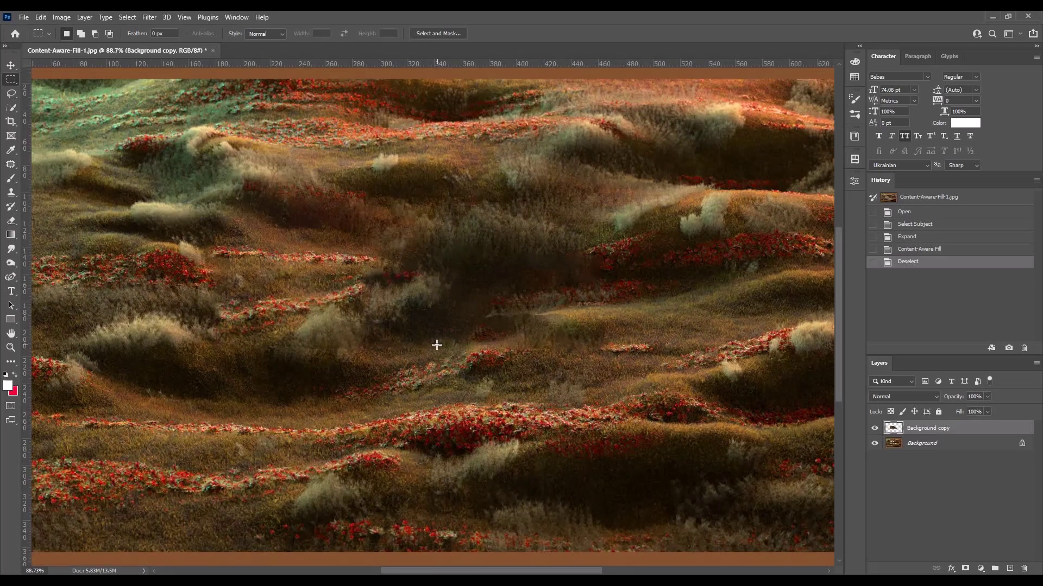
key(ctrl+minus)
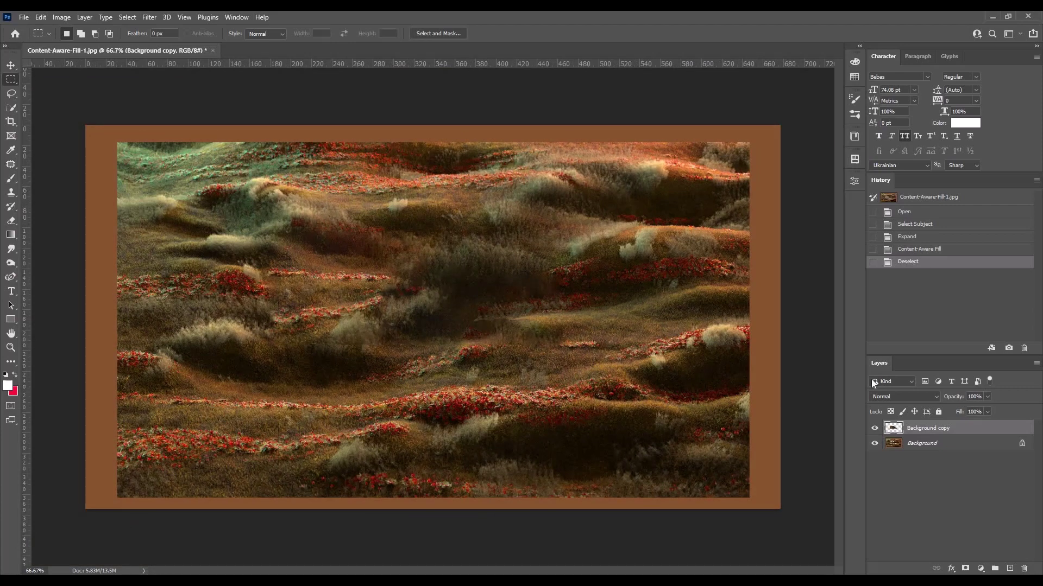